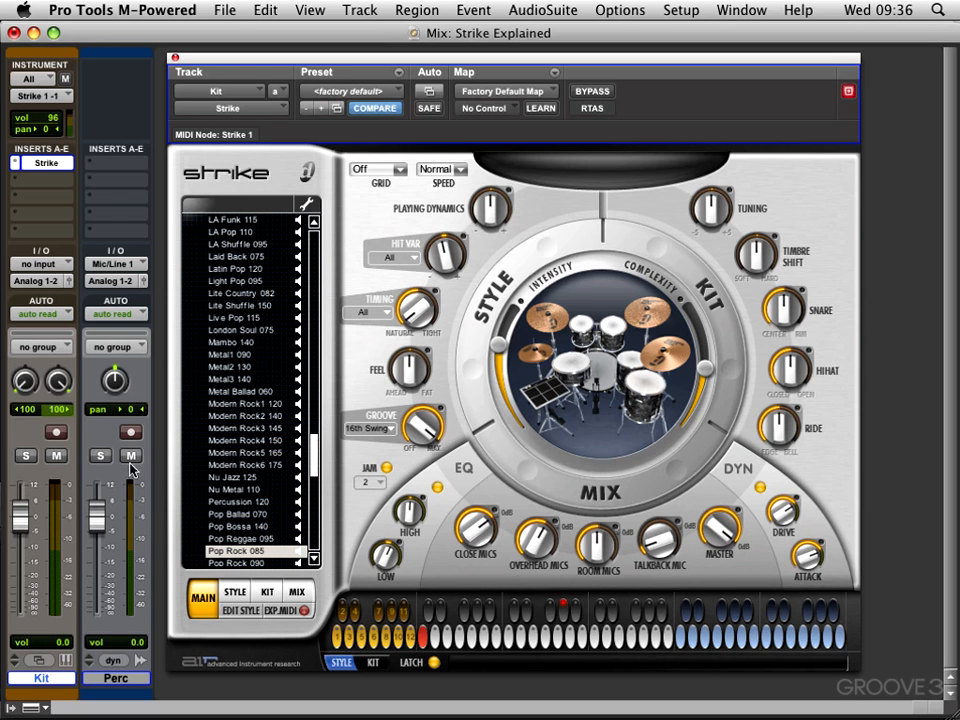
Check the Perc track in solo, then audition the Pop Rock 85 Chorus A and Chorus B patterns in Strike
left_click(101, 456)
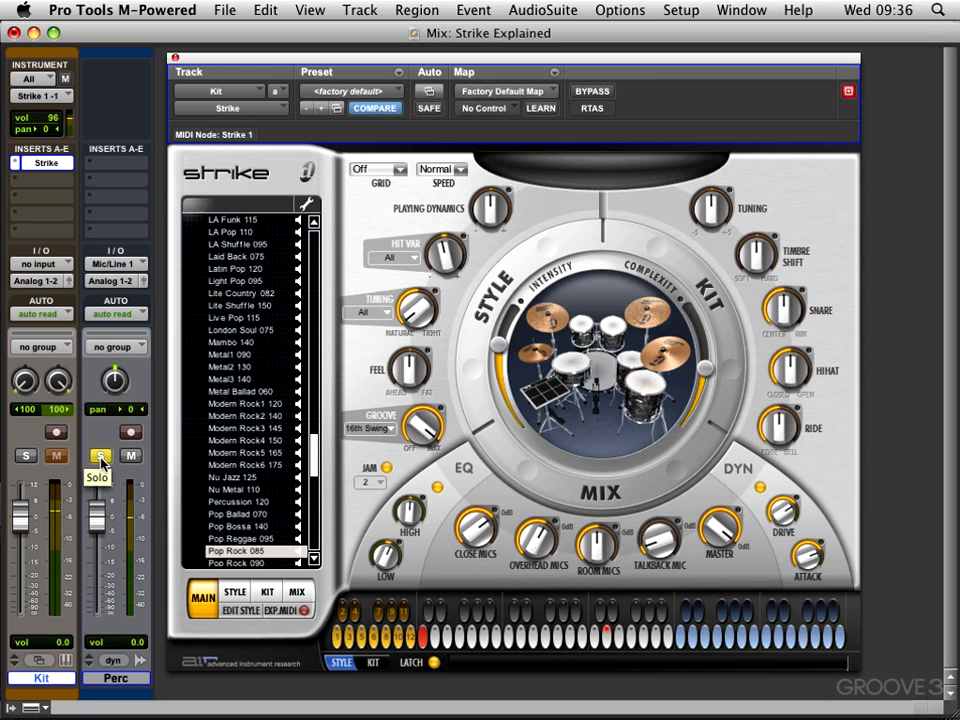
left_click(100, 457)
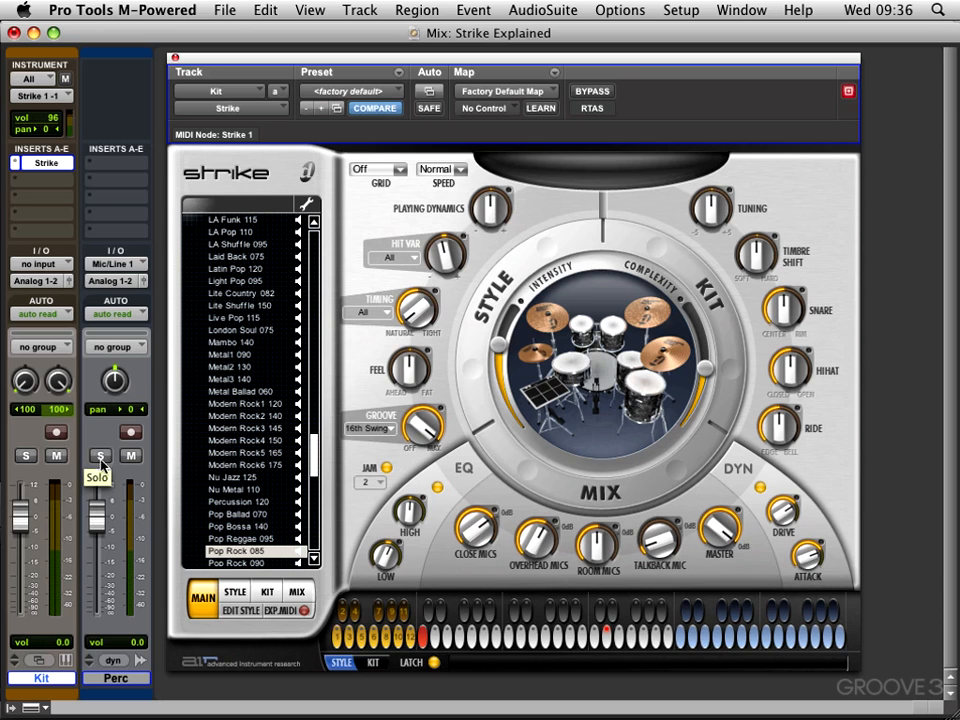
left_click(594, 646)
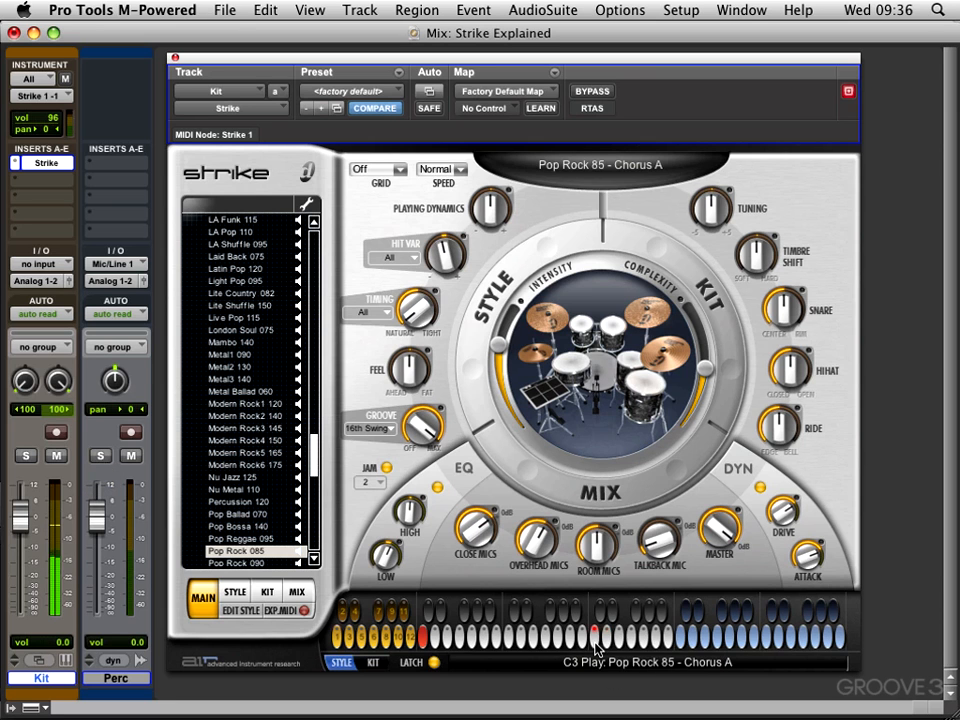
left_click(606, 636)
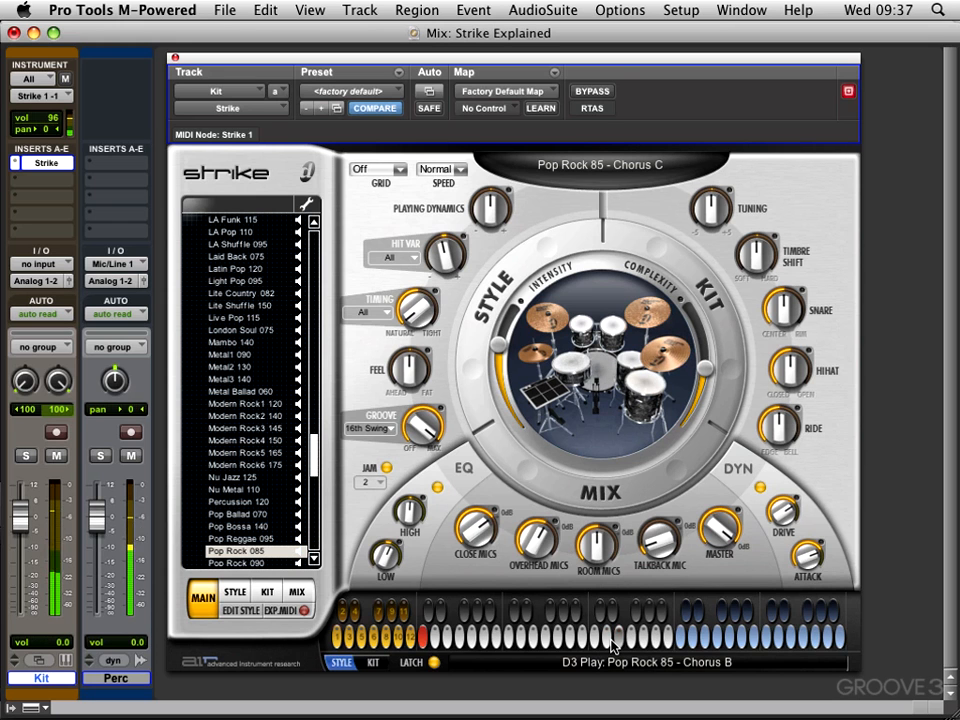
left_click(610, 640)
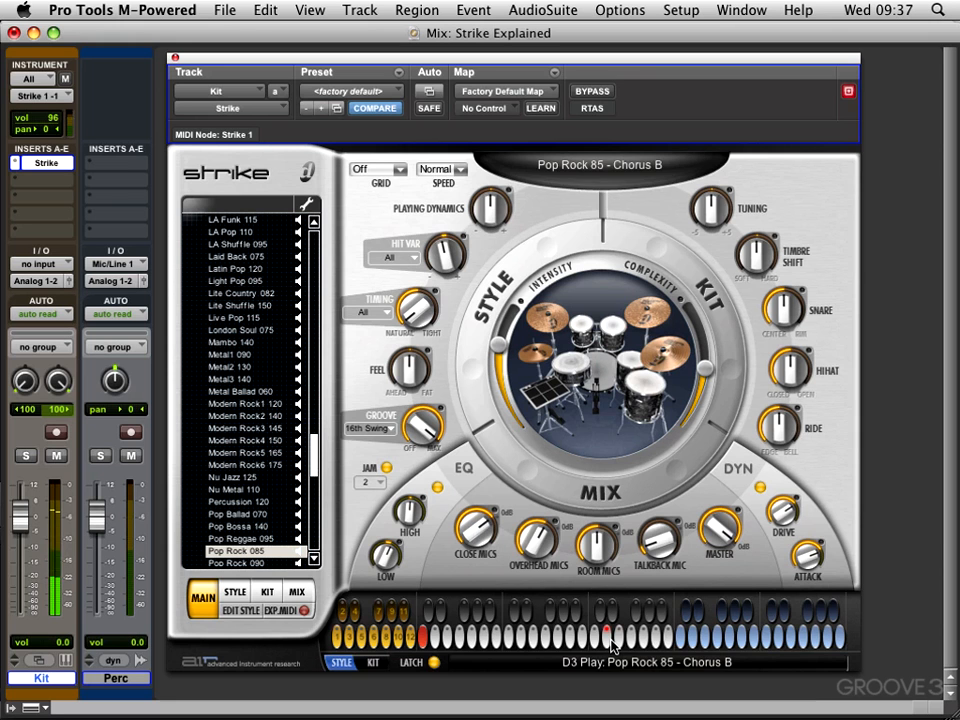
left_click(609, 638)
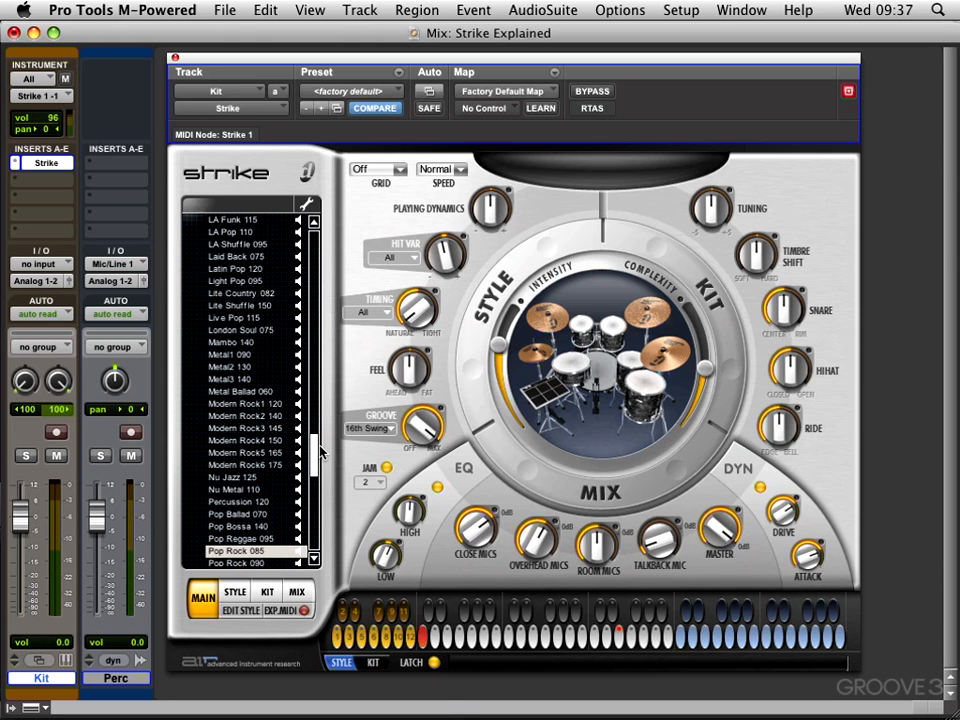
Bring up the Edit window, close the Strike plug-in, and select the 090 South American Bell region on the Perc track
key("super+equal")
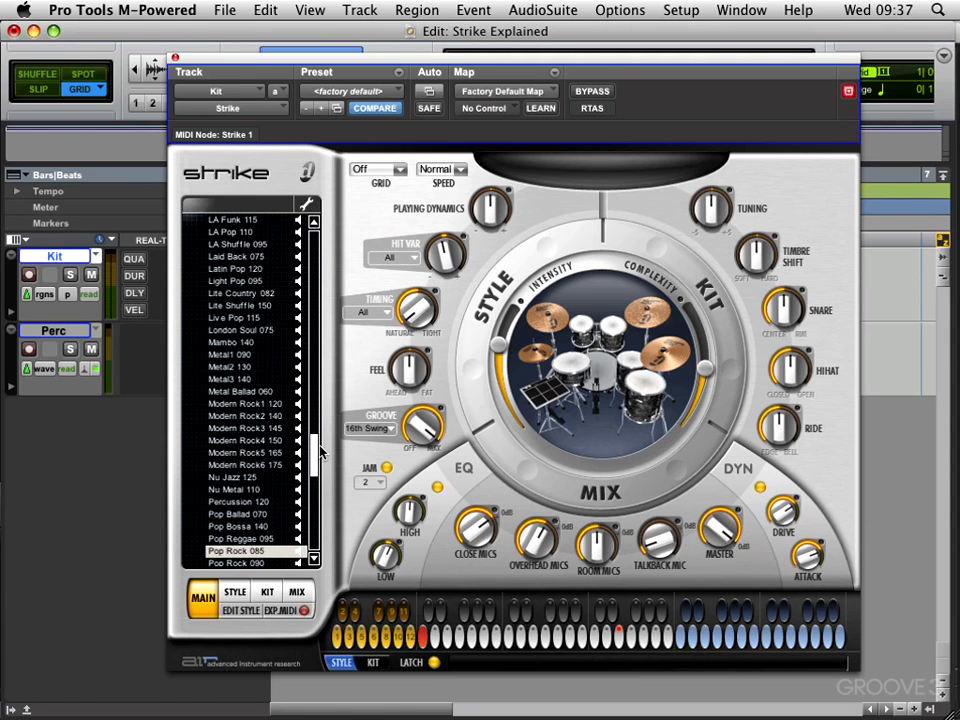
left_click(175, 57)
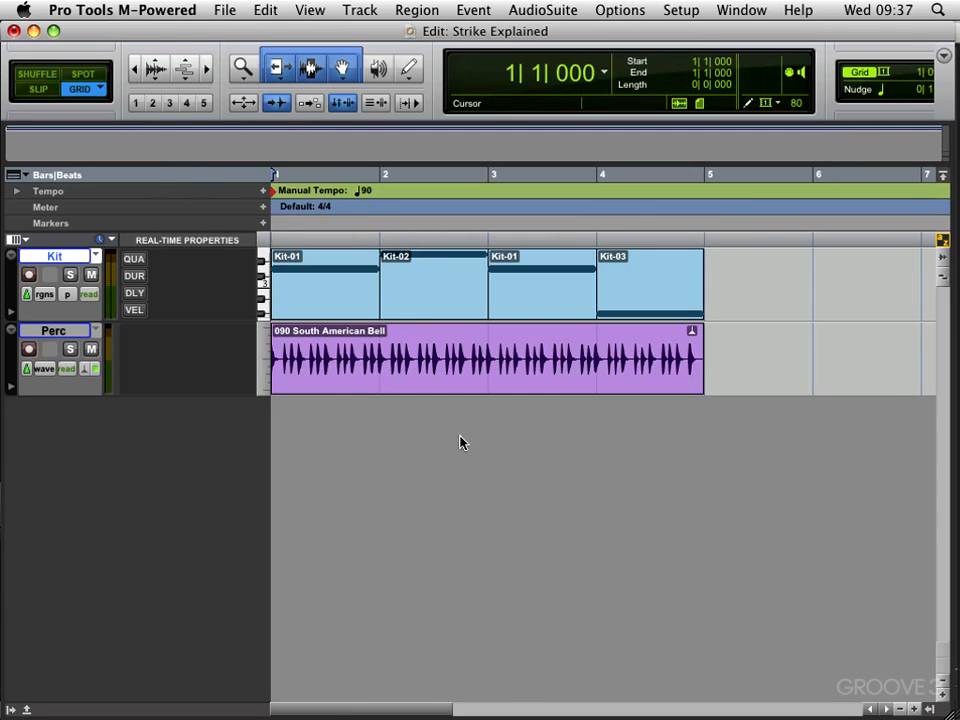
left_click(503, 386)
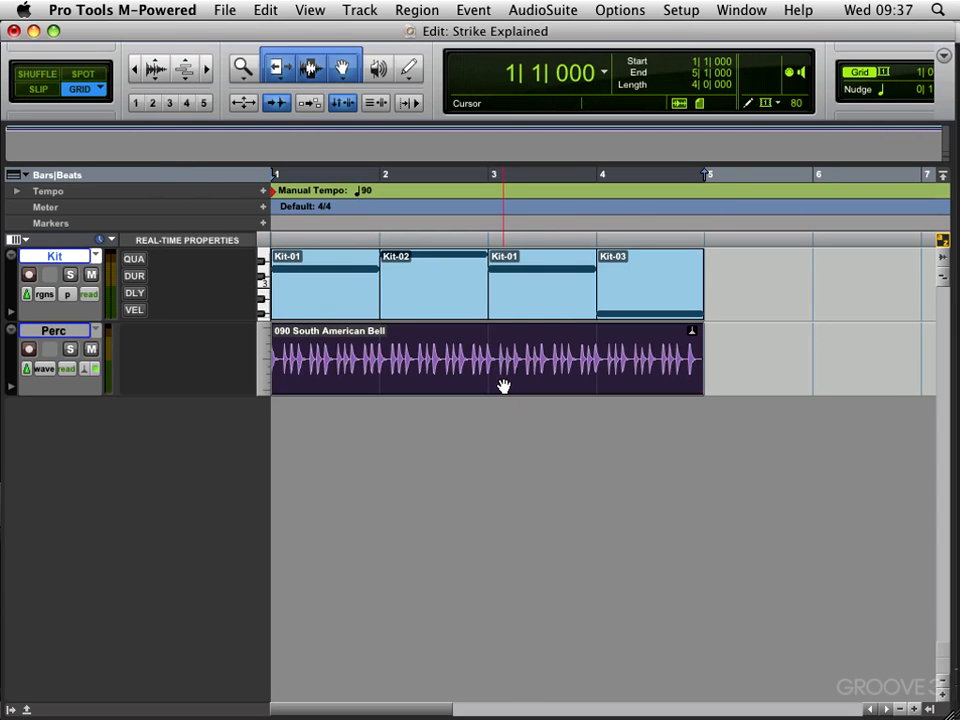
Play the selected percussion region with the Perc track soloed, stop playback, and unsolo the track
left_click(70, 349)
key("space")
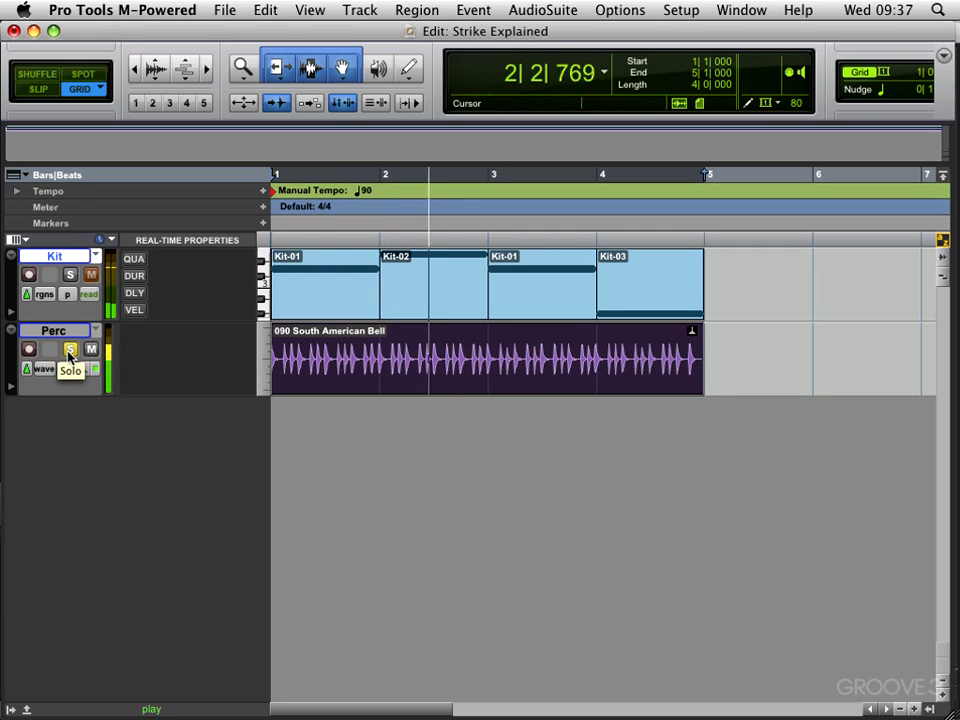
key("space")
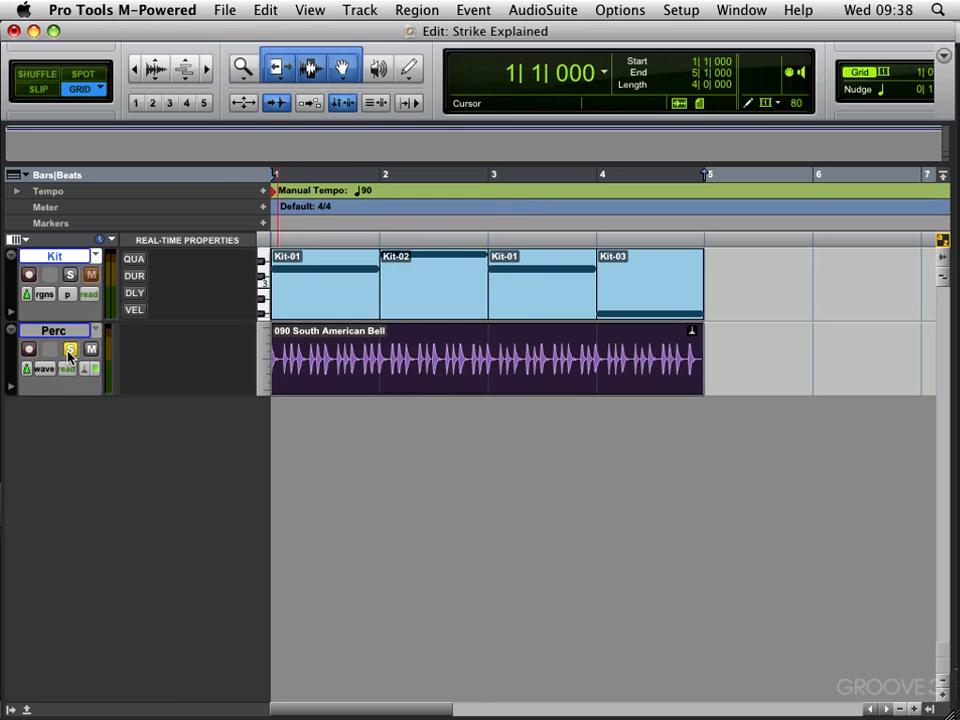
left_click(69, 350)
Open Beat Detective and analyze the selected percussion region using Enhanced Resolution
left_click(479, 8)
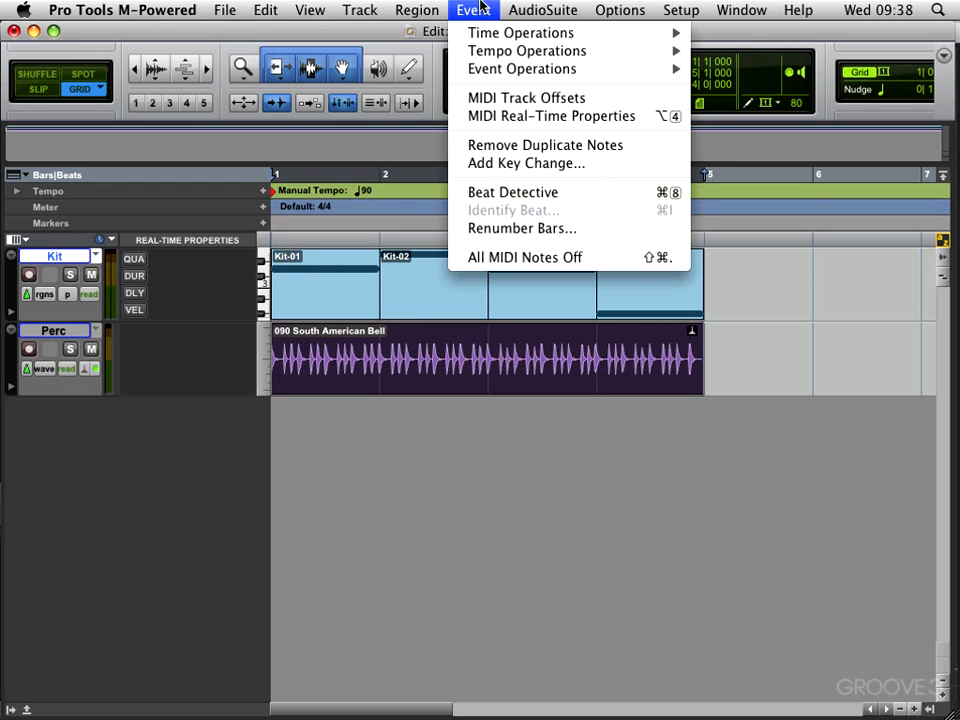
left_click(502, 194)
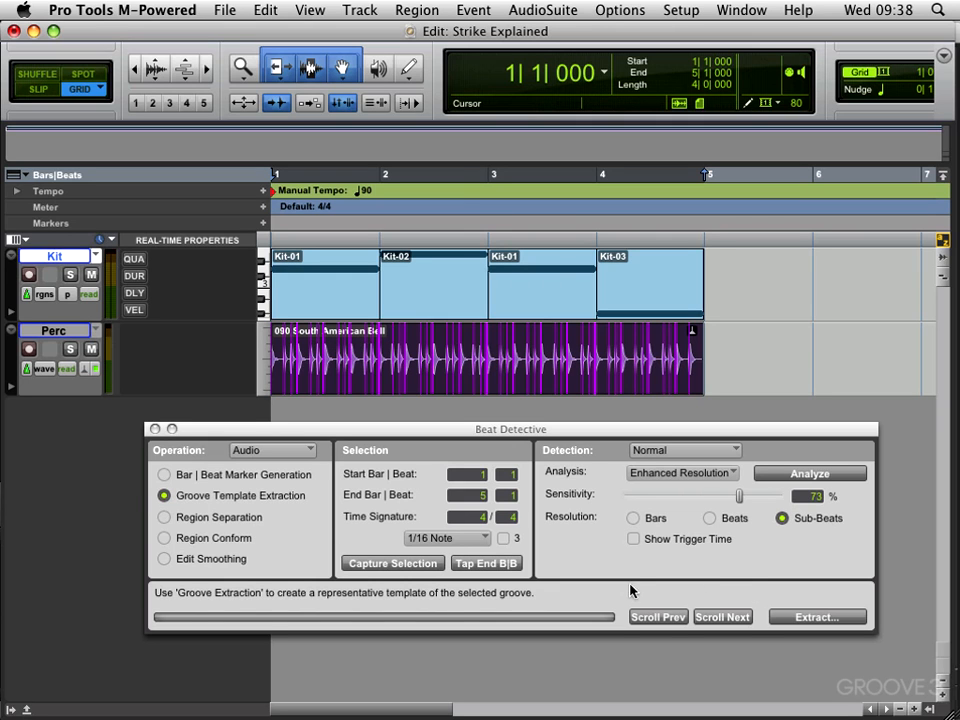
left_click(768, 479)
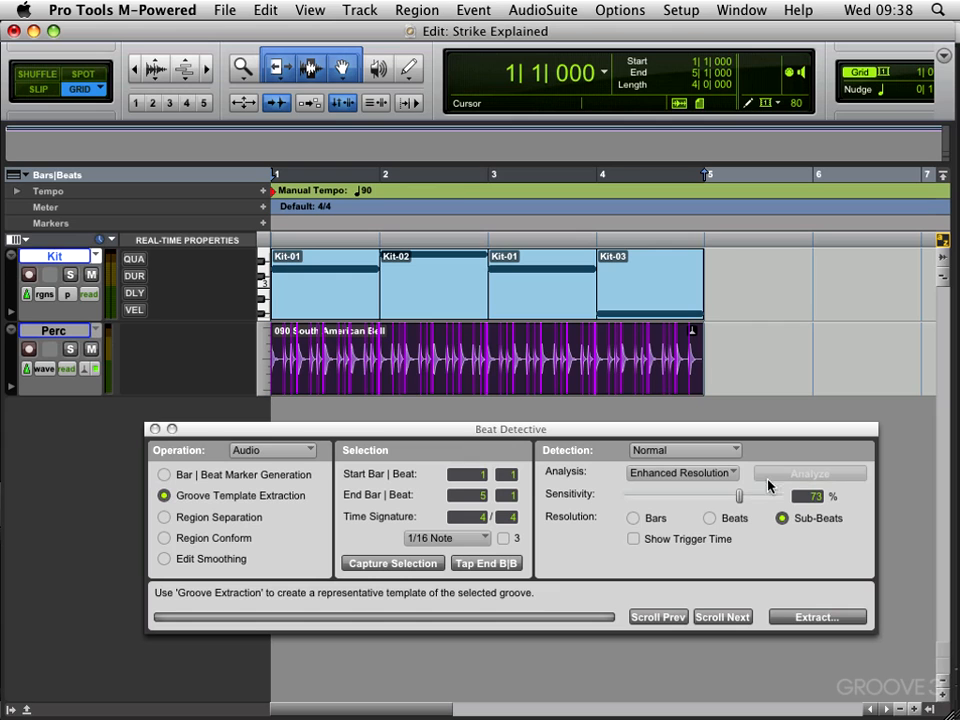
Set Beat Detective's sensitivity to 55% with Sub-Beats resolution and capture the selection
left_click_drag(742, 497, 582, 503)
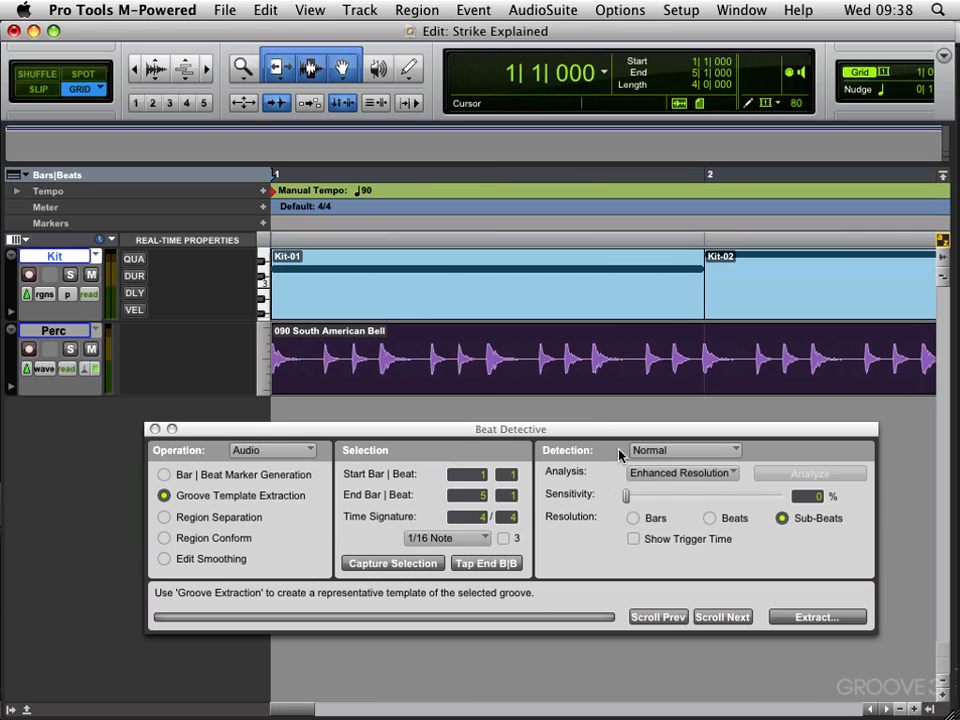
left_click_drag(627, 497, 667, 497)
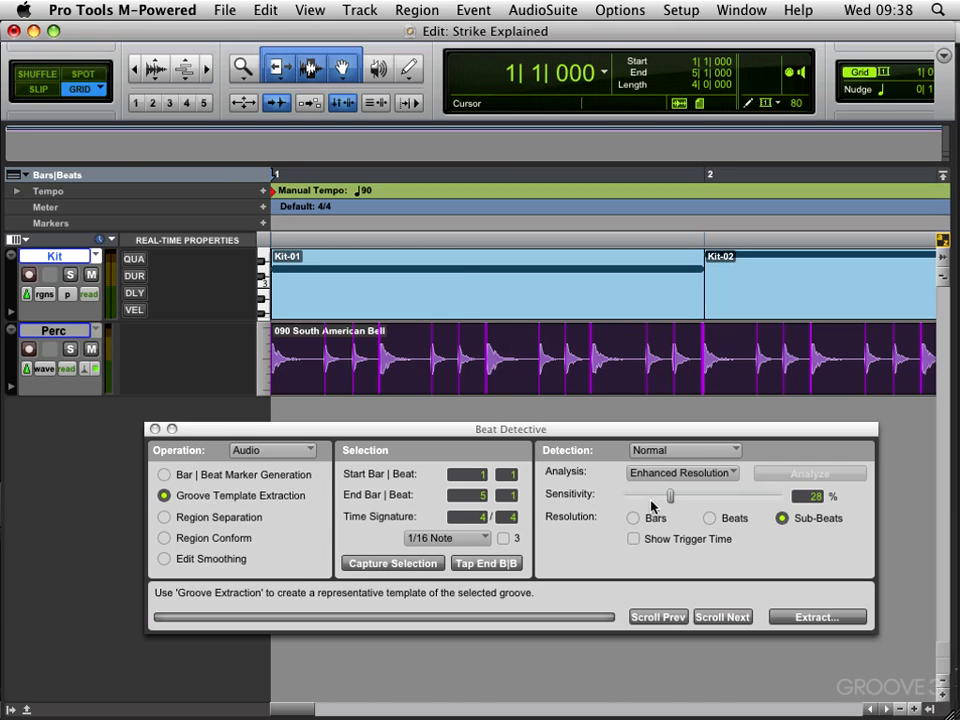
left_click(634, 518)
left_click(711, 519)
left_click(783, 518)
left_click_drag(671, 503, 716, 508)
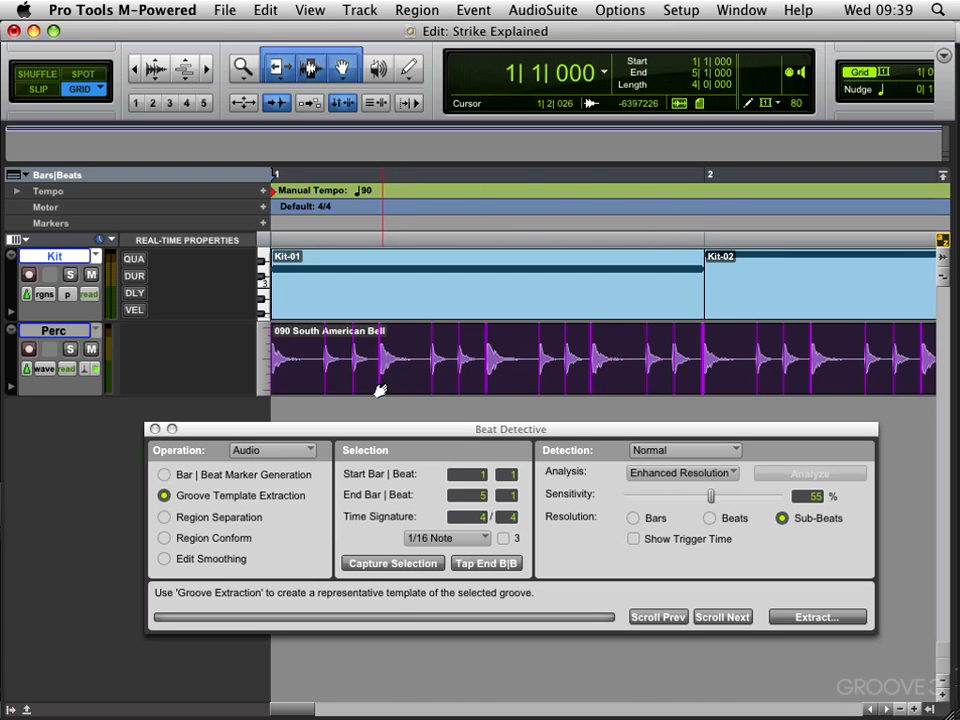
left_click(394, 565)
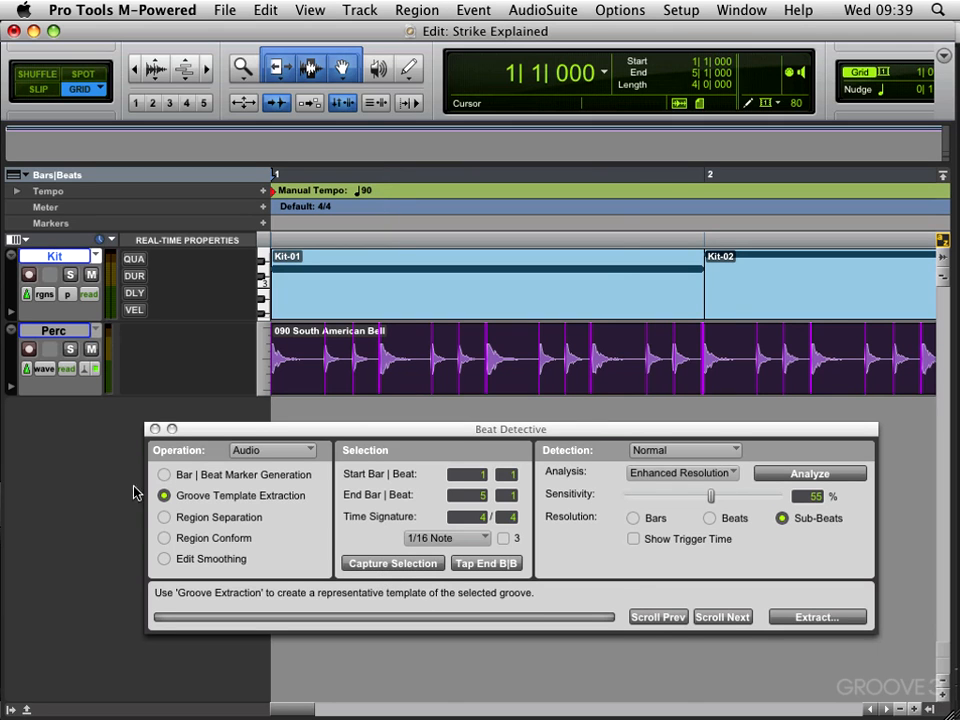
Extract the 4-bar groove template, save it to disk as "Groove Perc" in the Grooves folder, and close Beat Detective
left_click(805, 616)
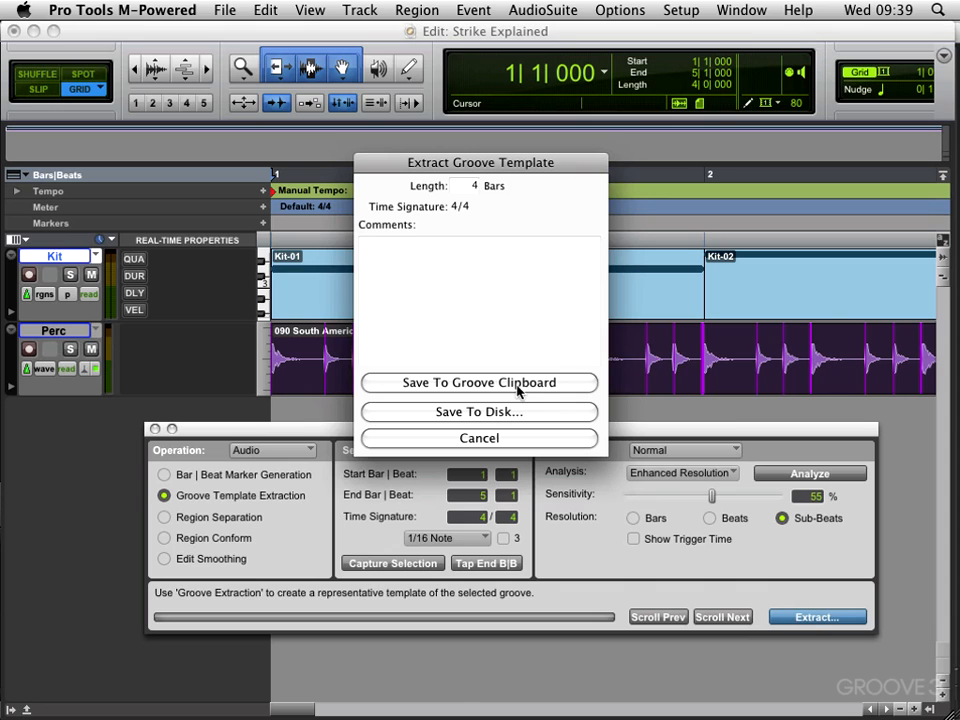
left_click(460, 411)
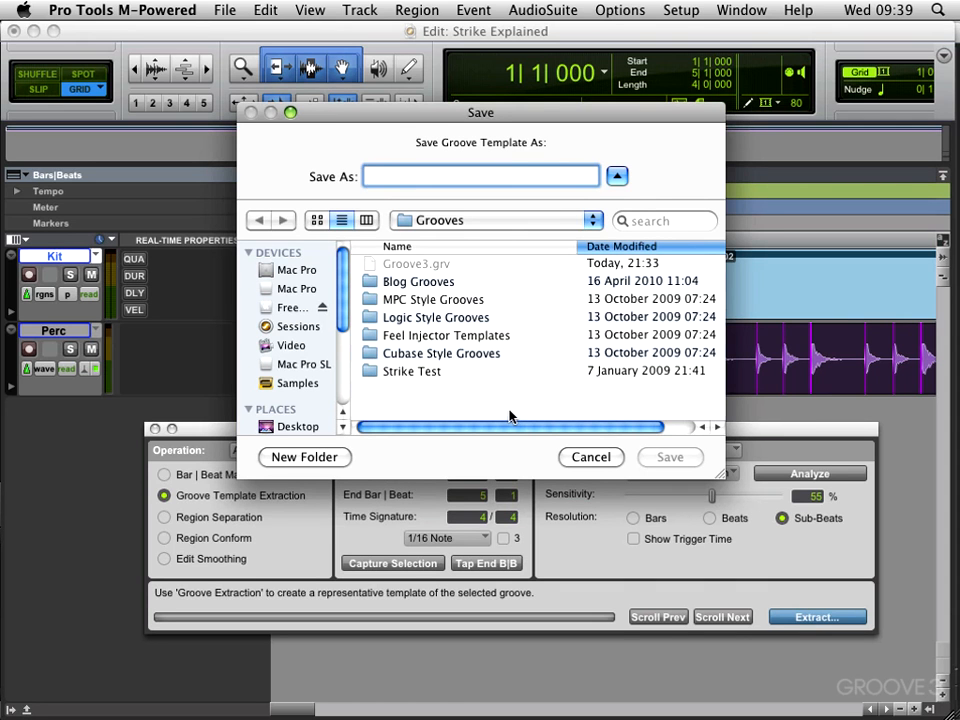
type("Groove ")
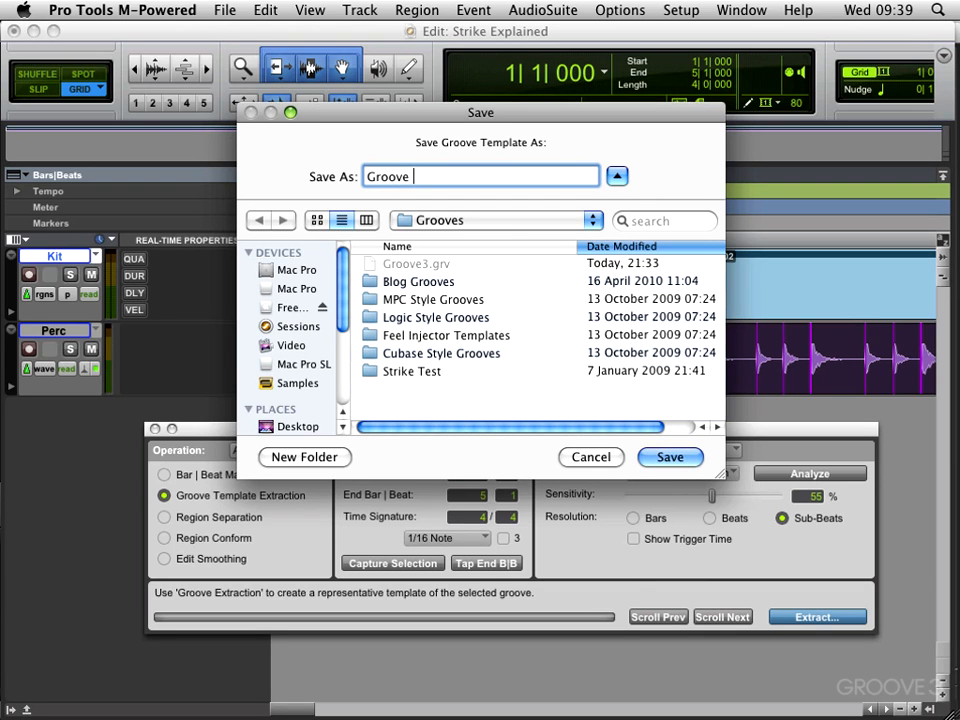
type("Perc")
key("Return")
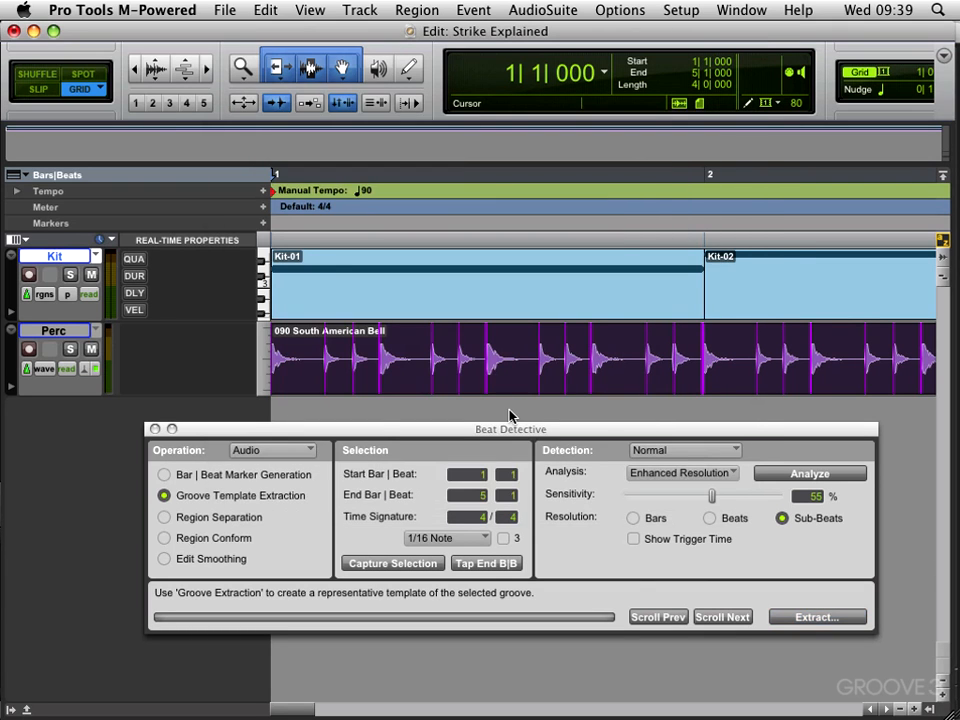
left_click(155, 429)
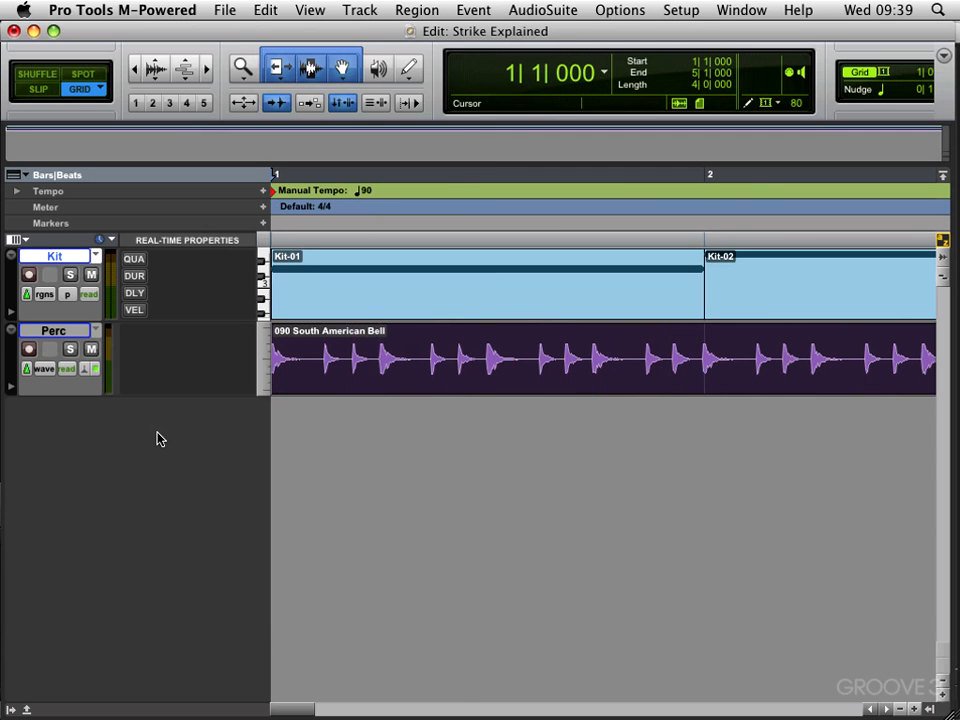
Open Strike on the Kit track, import Groove Perc.grv as its groove, and set the Groove Depth to 0%
key("super+equal")
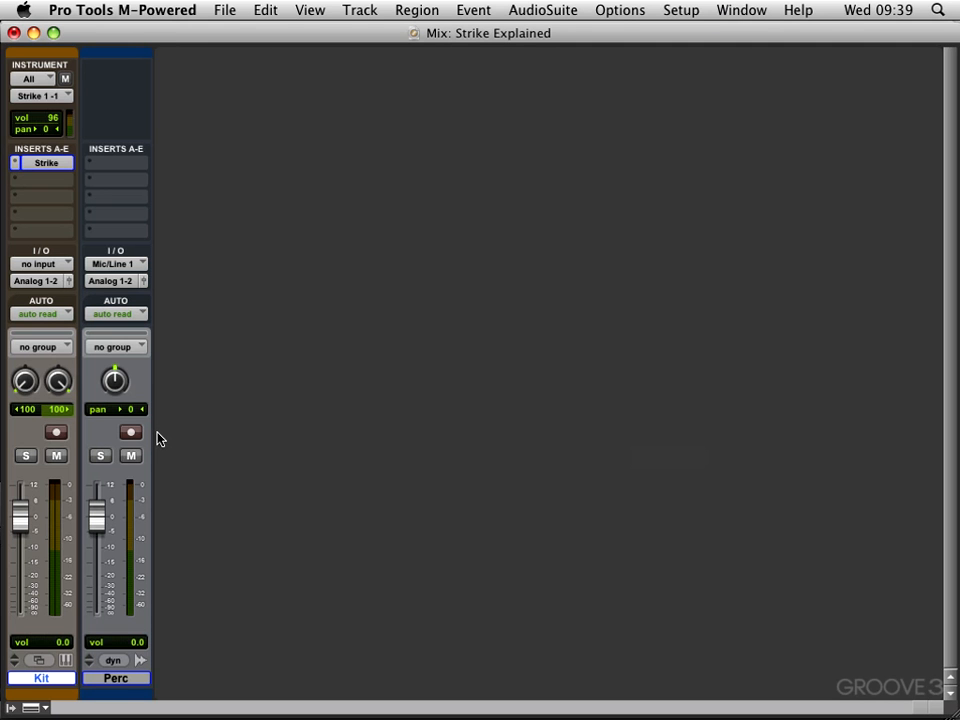
left_click(67, 162)
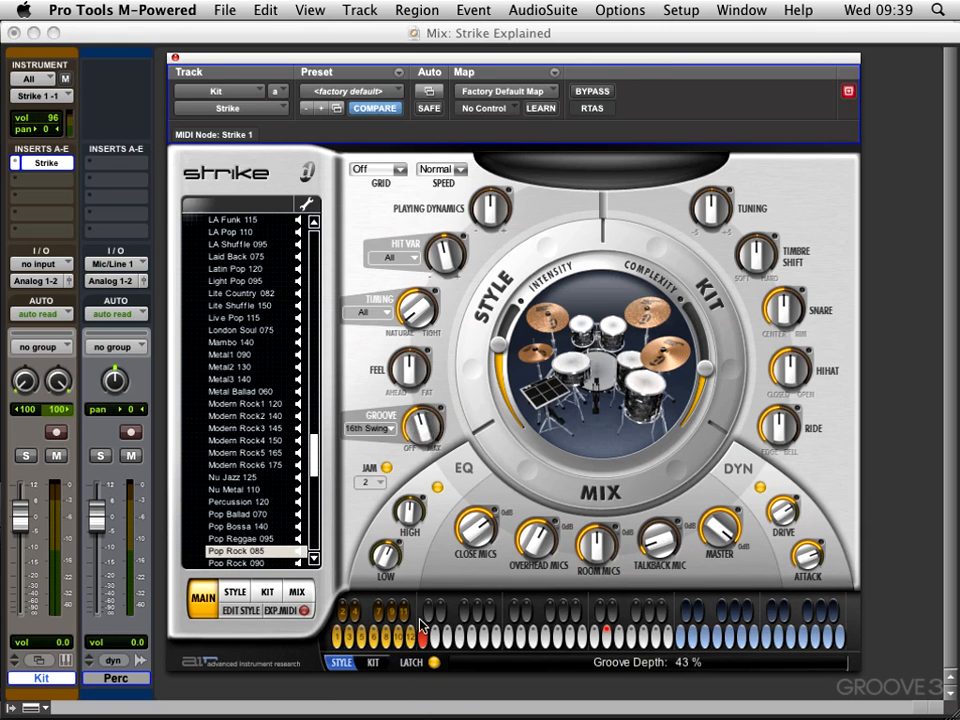
left_click(390, 430)
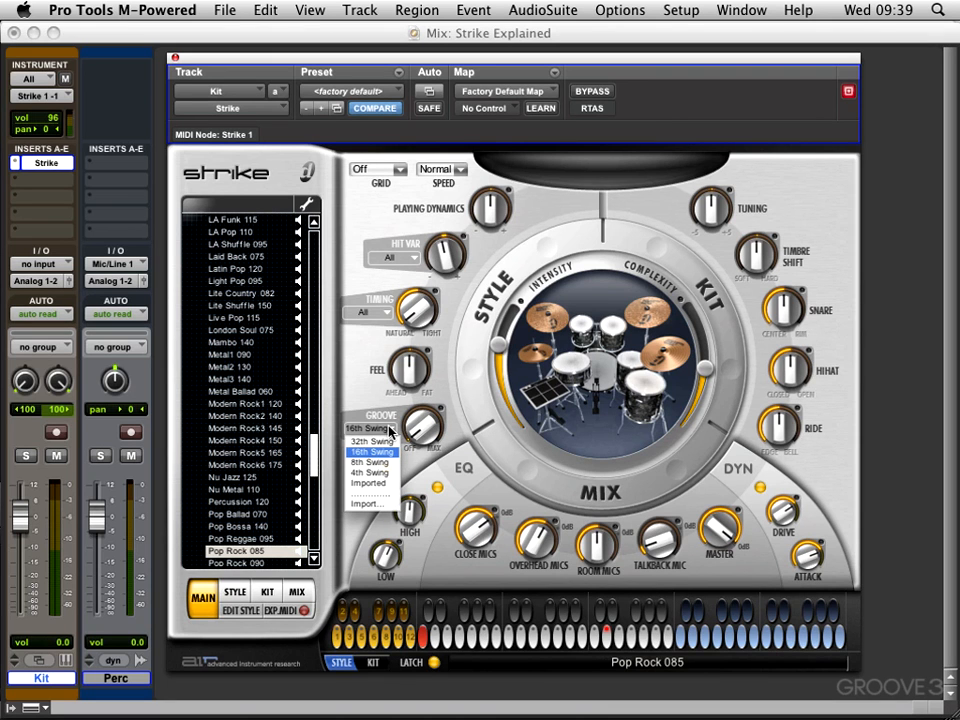
left_click(373, 503)
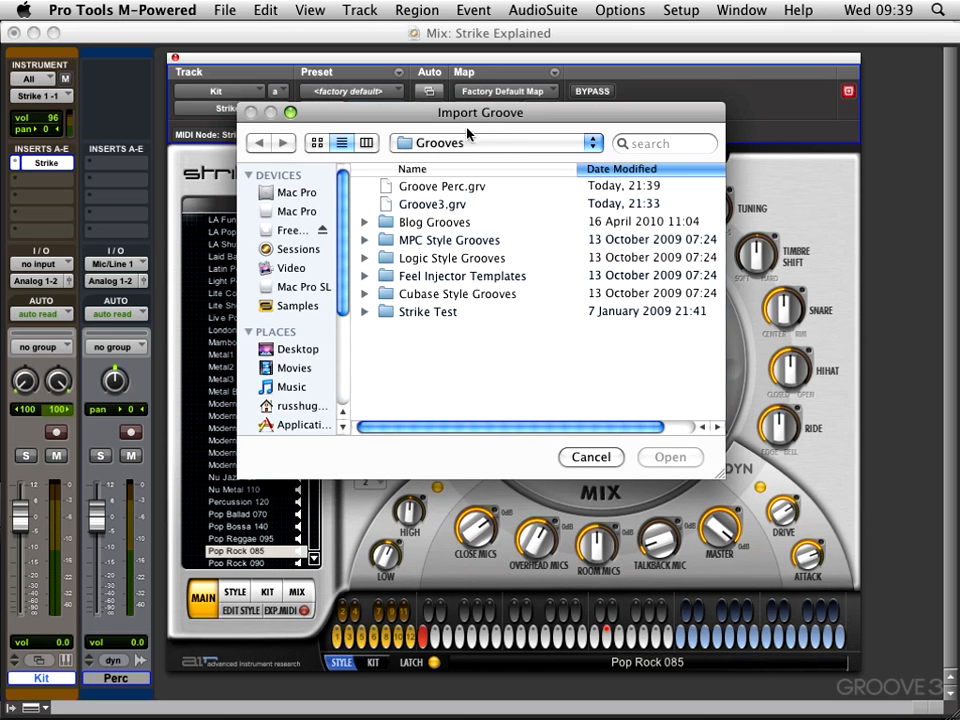
left_click(468, 188)
left_click(654, 456)
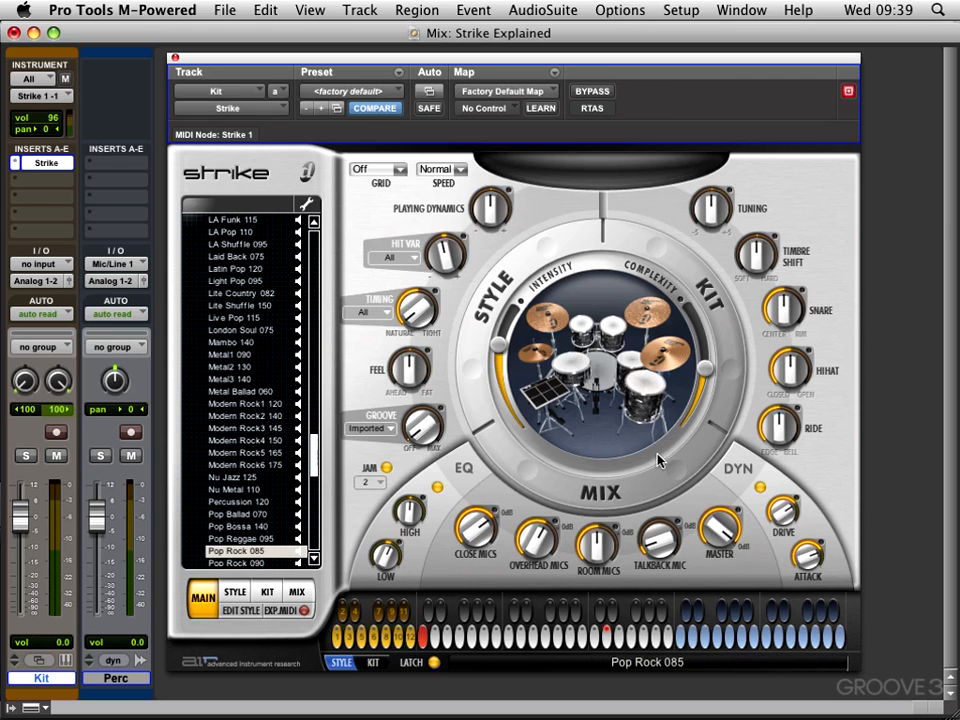
left_click_drag(432, 443, 265, 303)
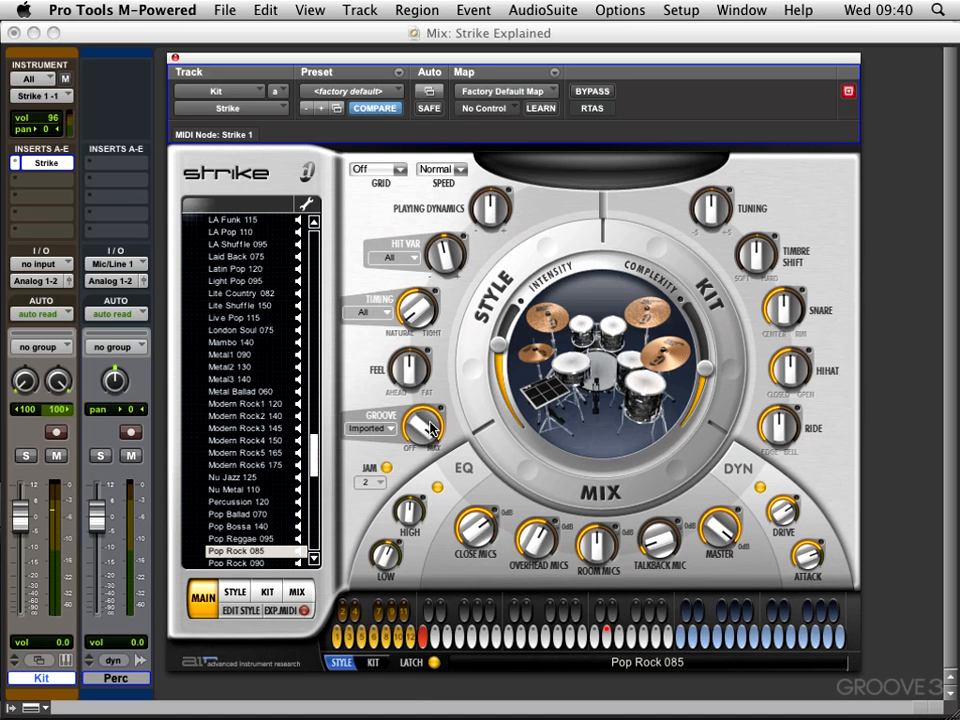
left_click_drag(421, 428, 428, 668)
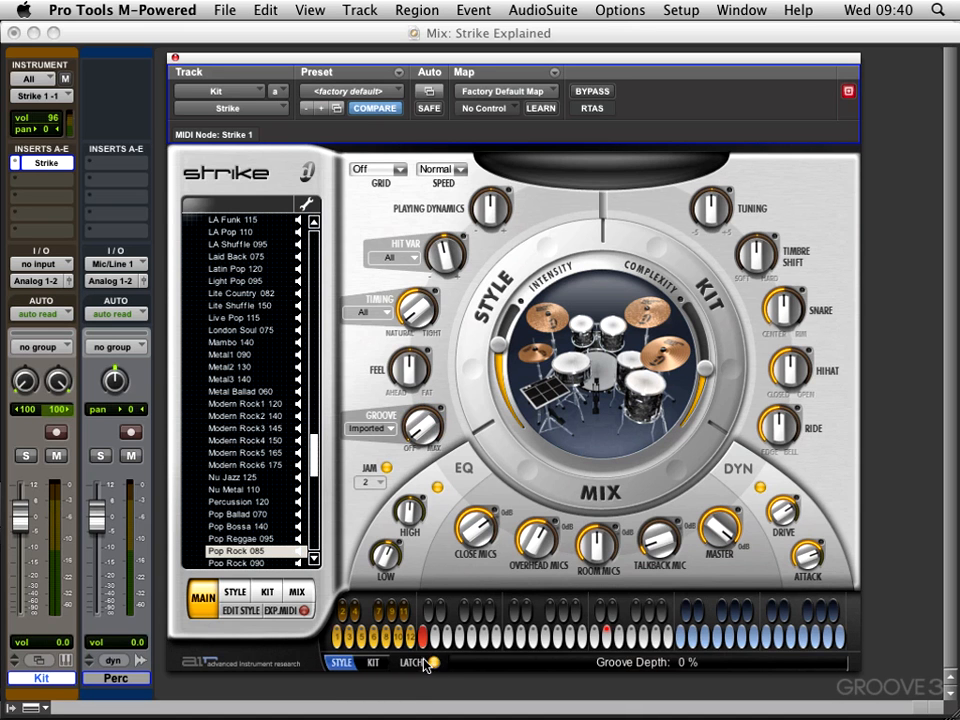
Move Strike aside in the Edit window, play the bar 1 to bar 5 range with both tracks, and return to the Mix window
key("super+equal")
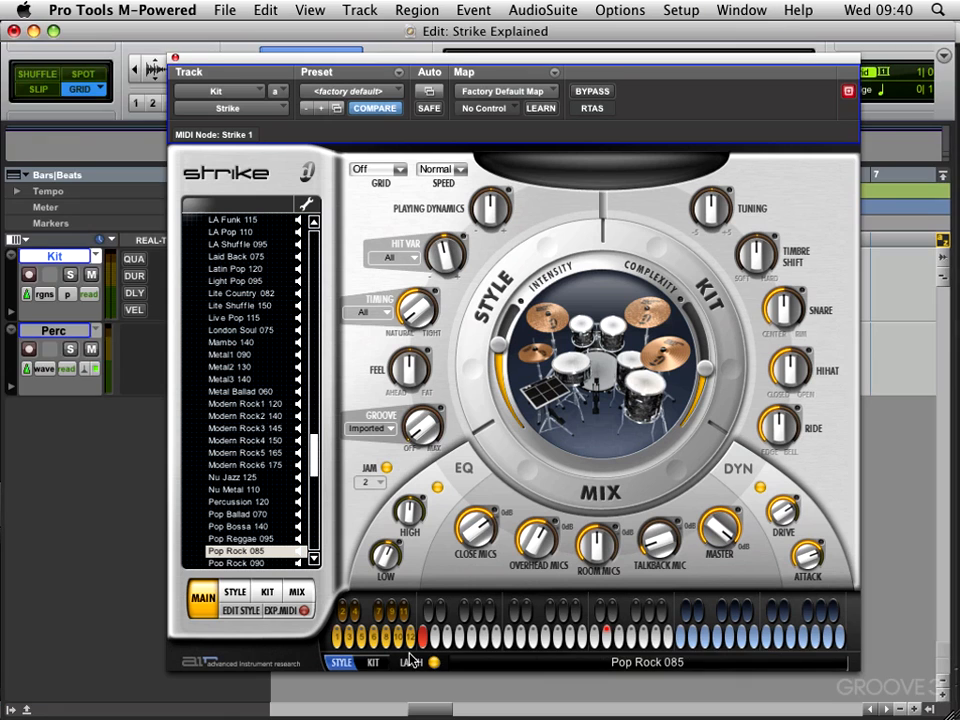
left_click_drag(277, 57, 525, 153)
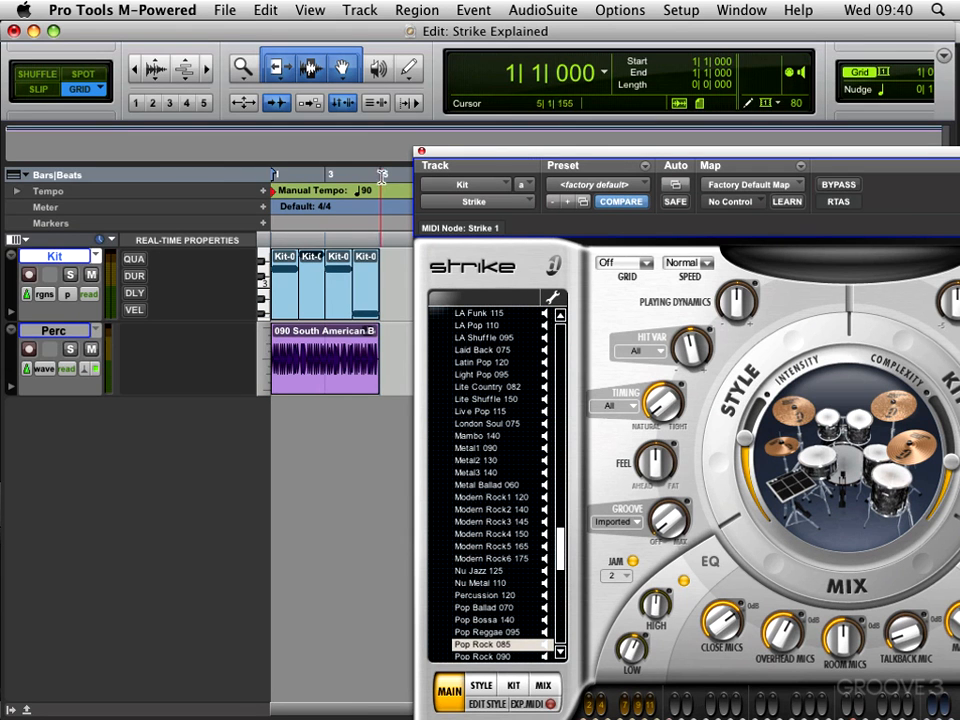
left_click_drag(379, 176, 231, 179)
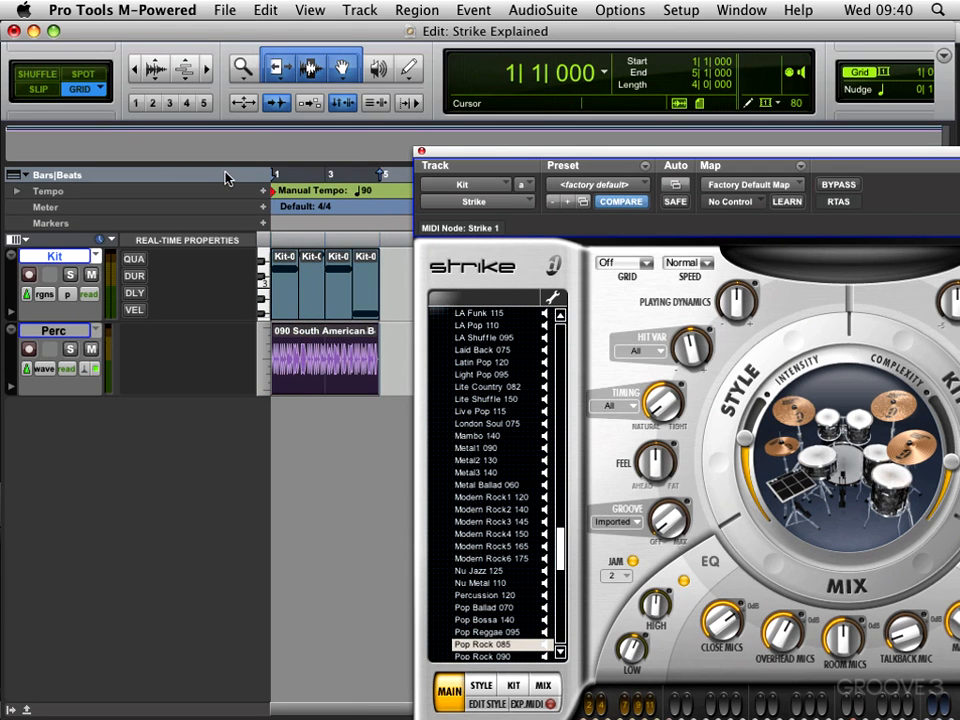
key("space")
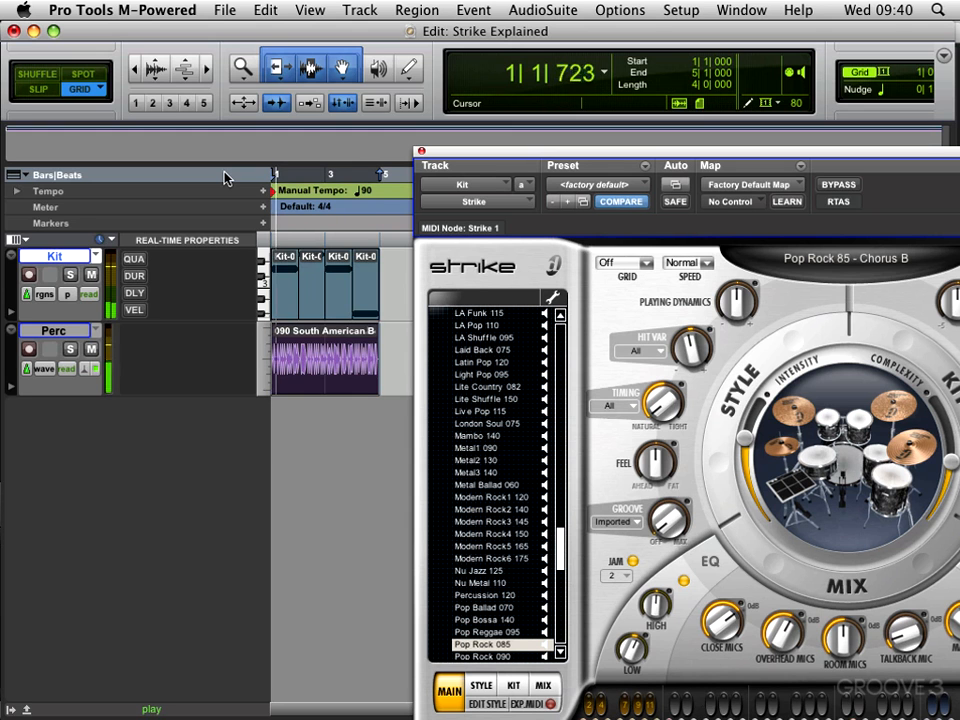
key("super+equal")
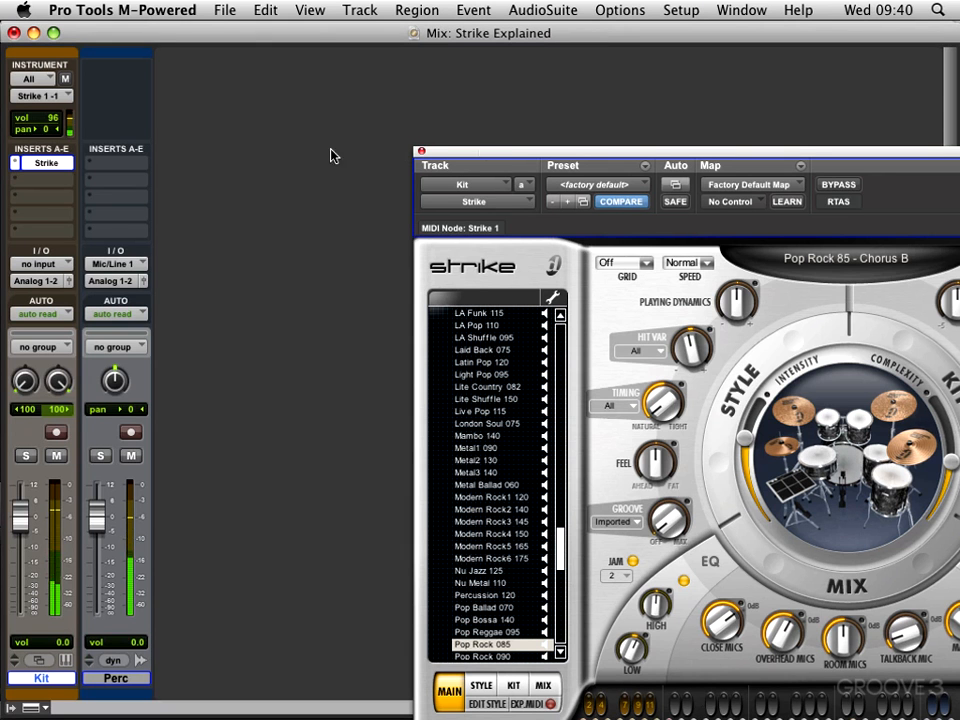
Move the Strike window fully into view, raise its Groove depth to maximum and shift Timing toward Tight
left_click_drag(520, 153, 251, 49)
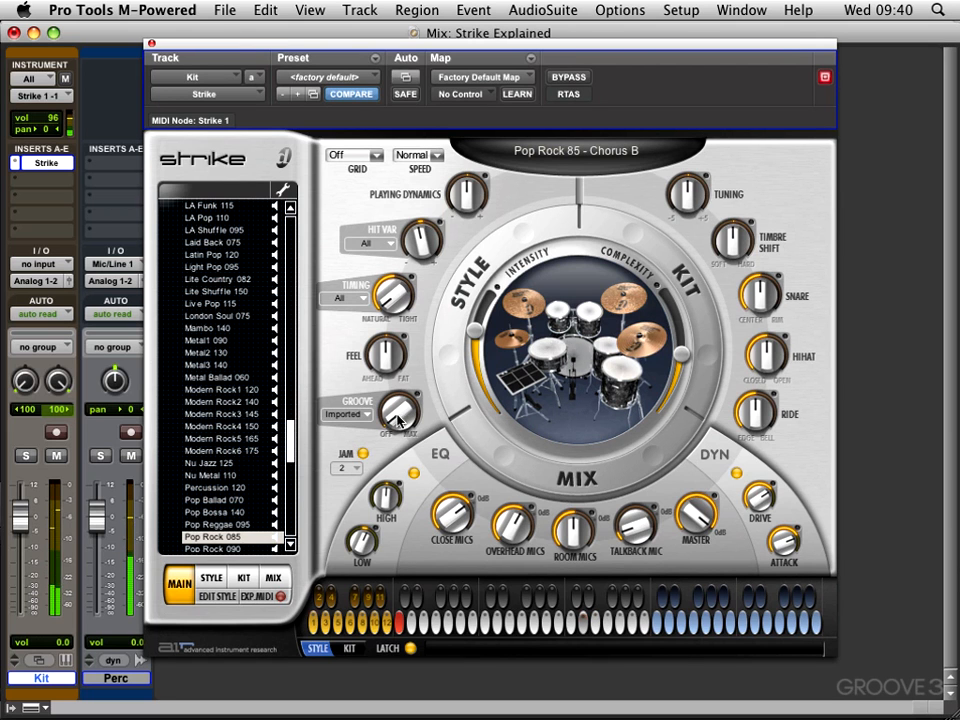
left_click_drag(395, 422, 399, 133)
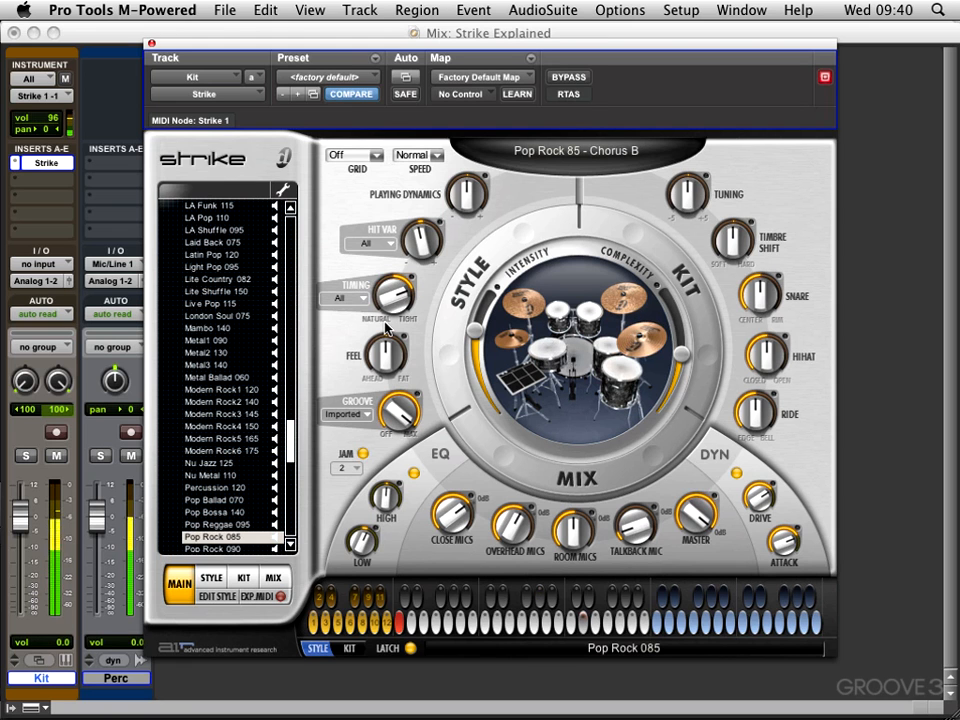
Raise Strike's Complexity, set Playing Dynamics to +42%, HiHat Closed/Open to 24% and Snare Center/Rim to 38%, and raise Intensity
left_click_drag(693, 363, 679, 306)
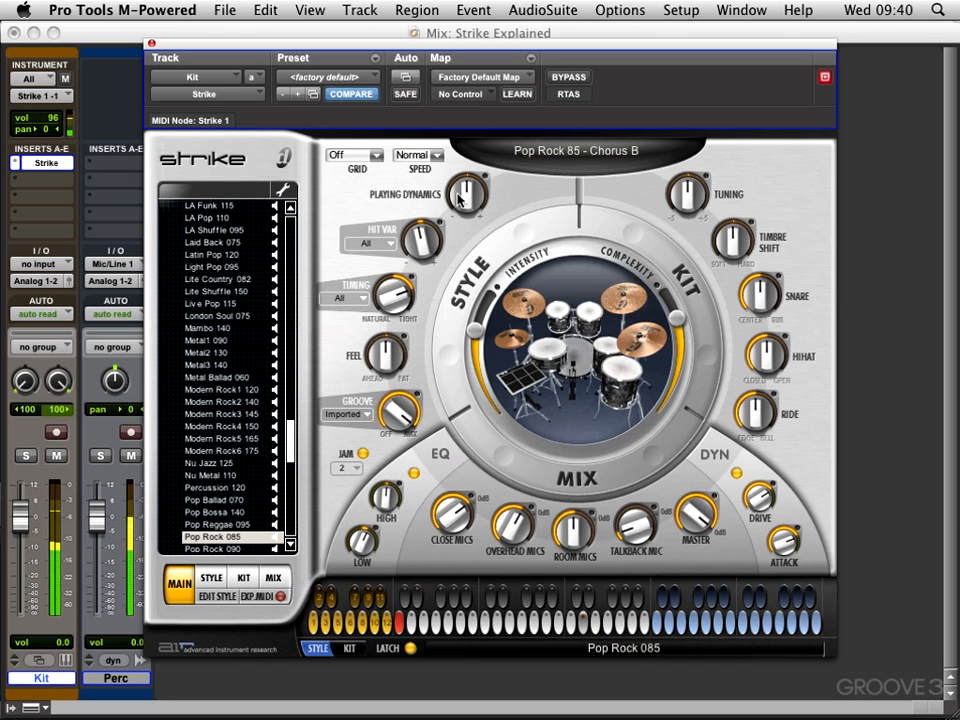
left_click_drag(466, 195, 471, 160)
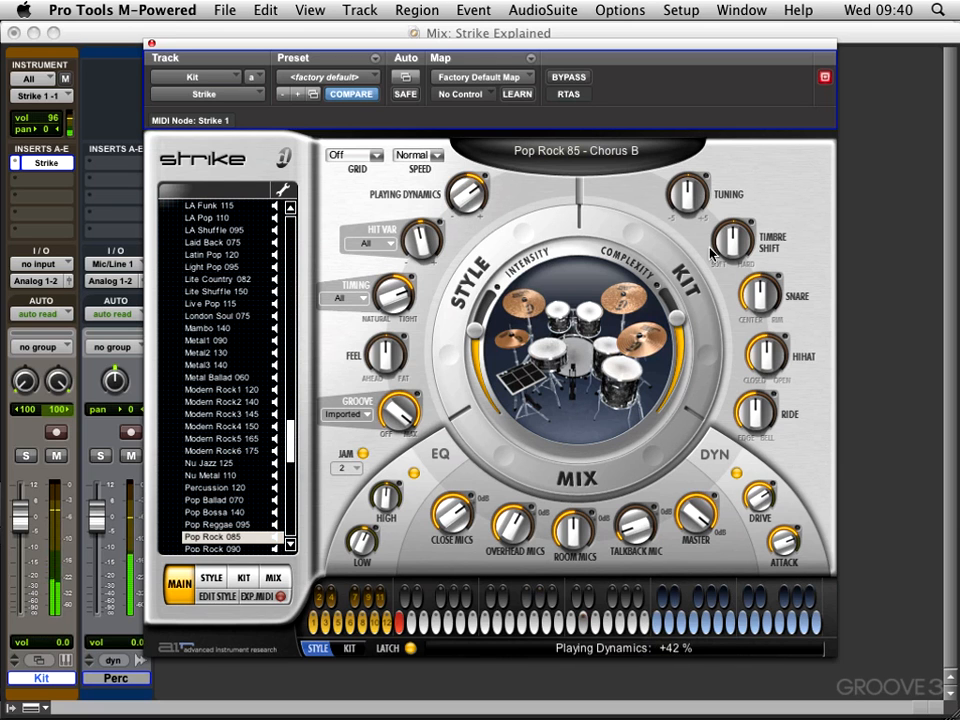
left_click_drag(767, 355, 761, 413)
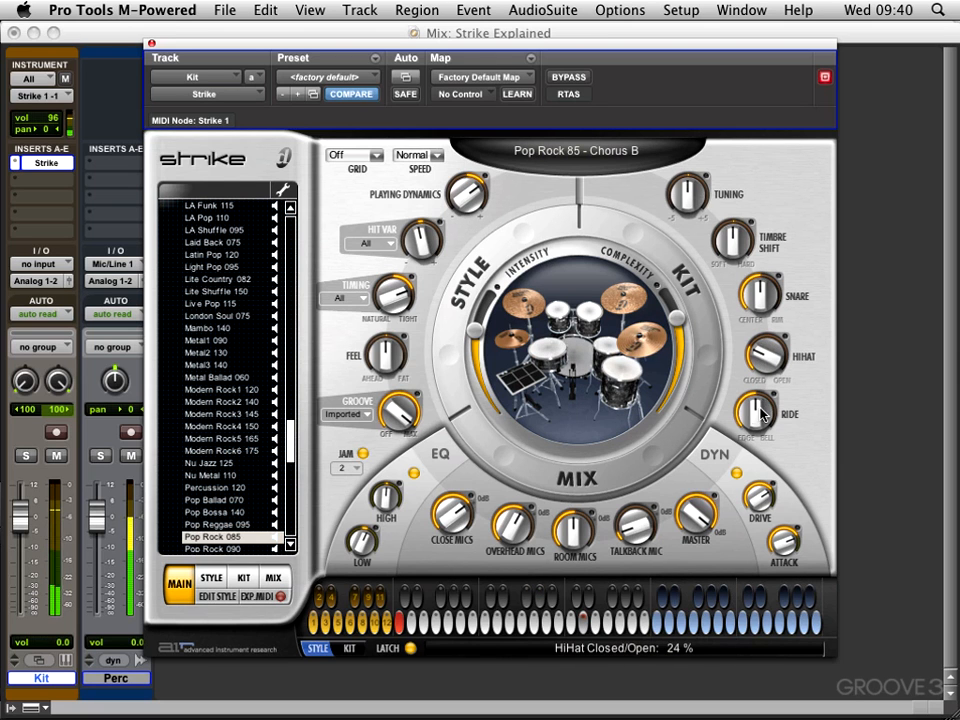
left_click_drag(760, 295, 760, 343)
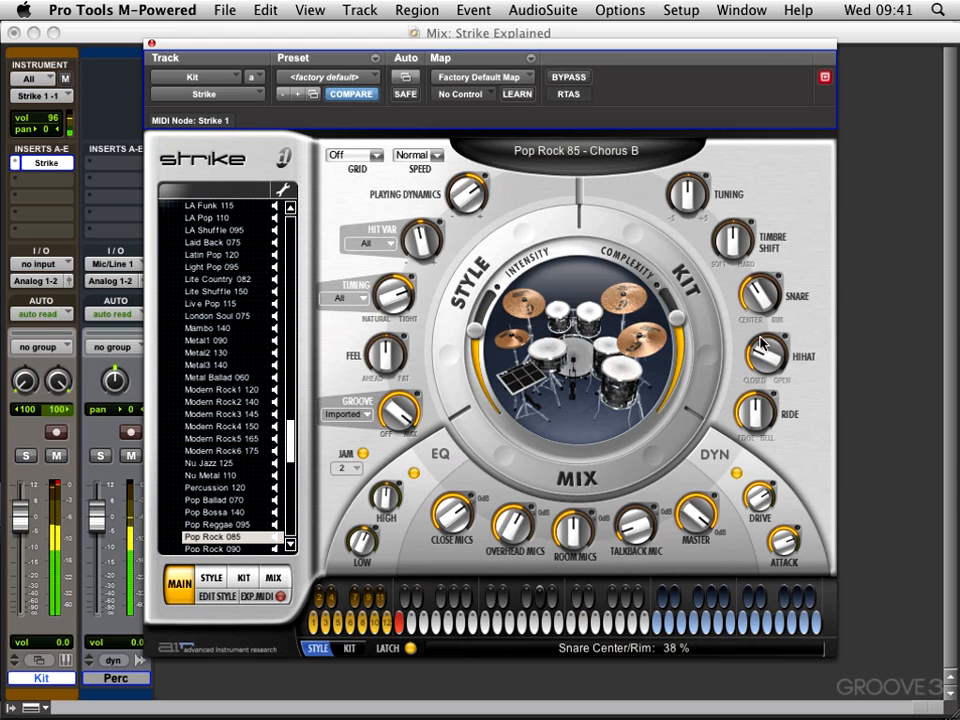
left_click_drag(476, 330, 485, 296)
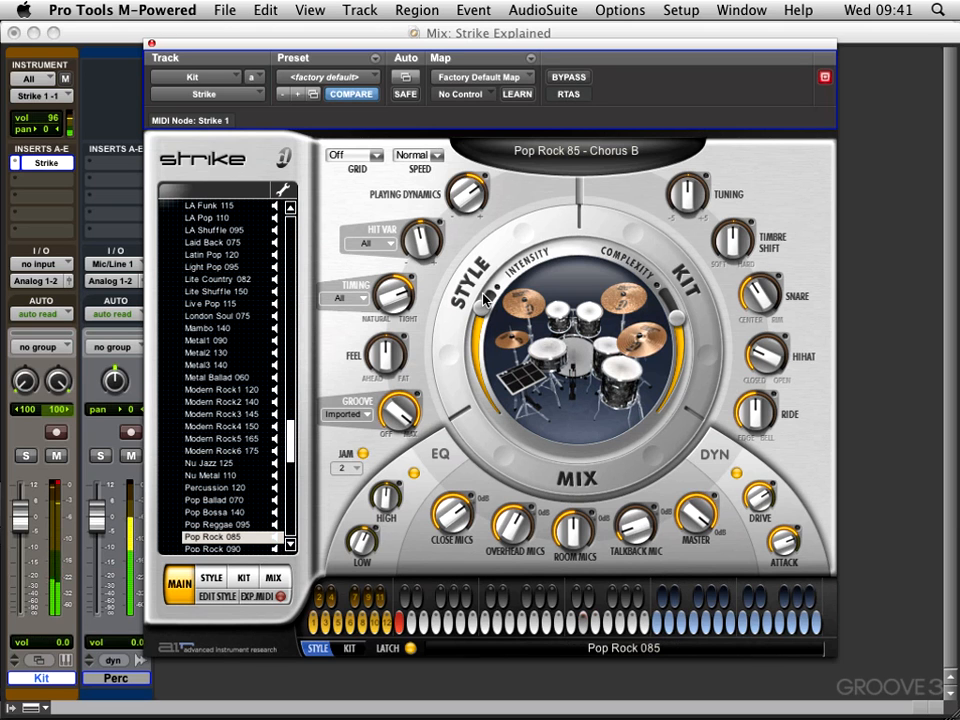